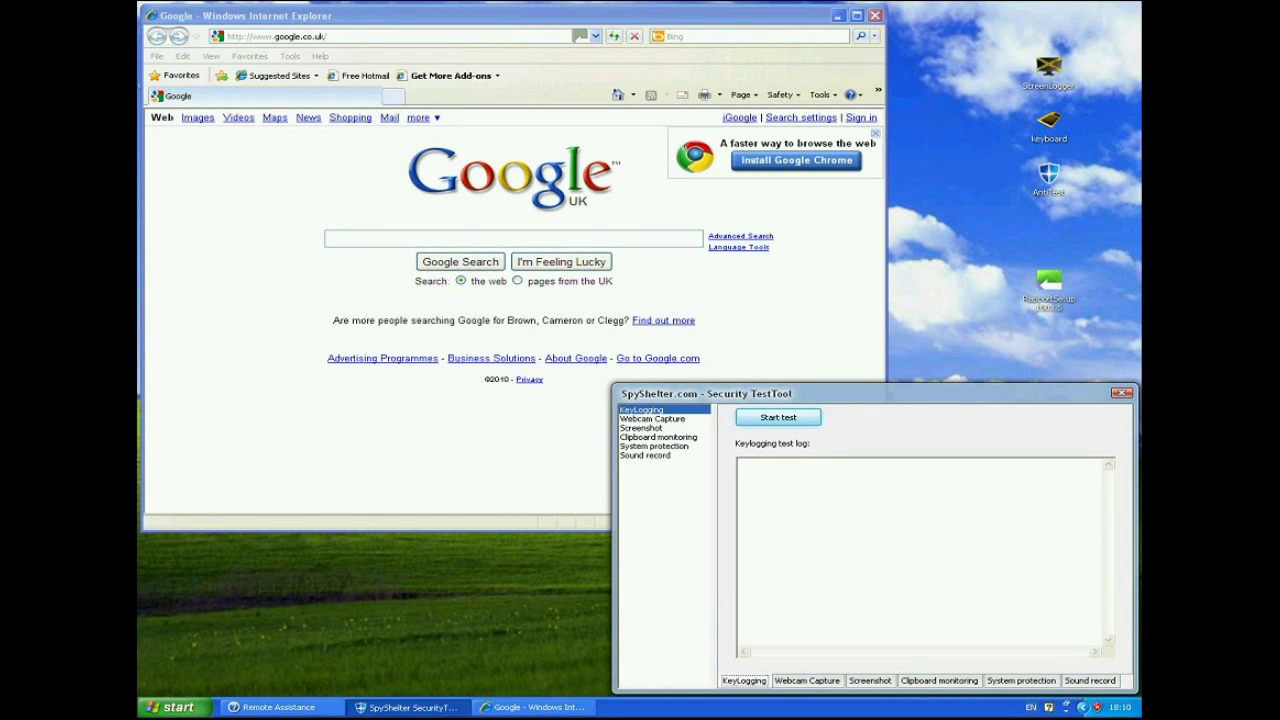
Step: Start SpyShelter's keylogging test, then bring the Google page in Internet Explorer to the front
key("Return")
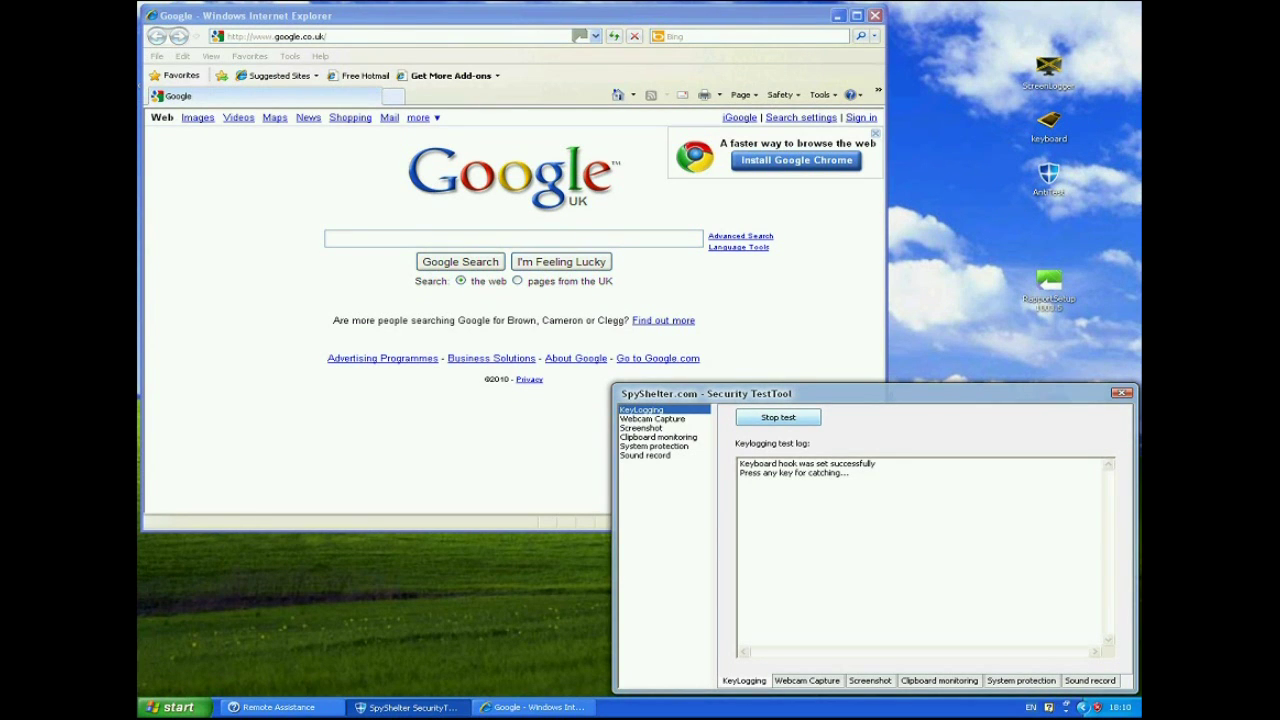
left_click(327, 238)
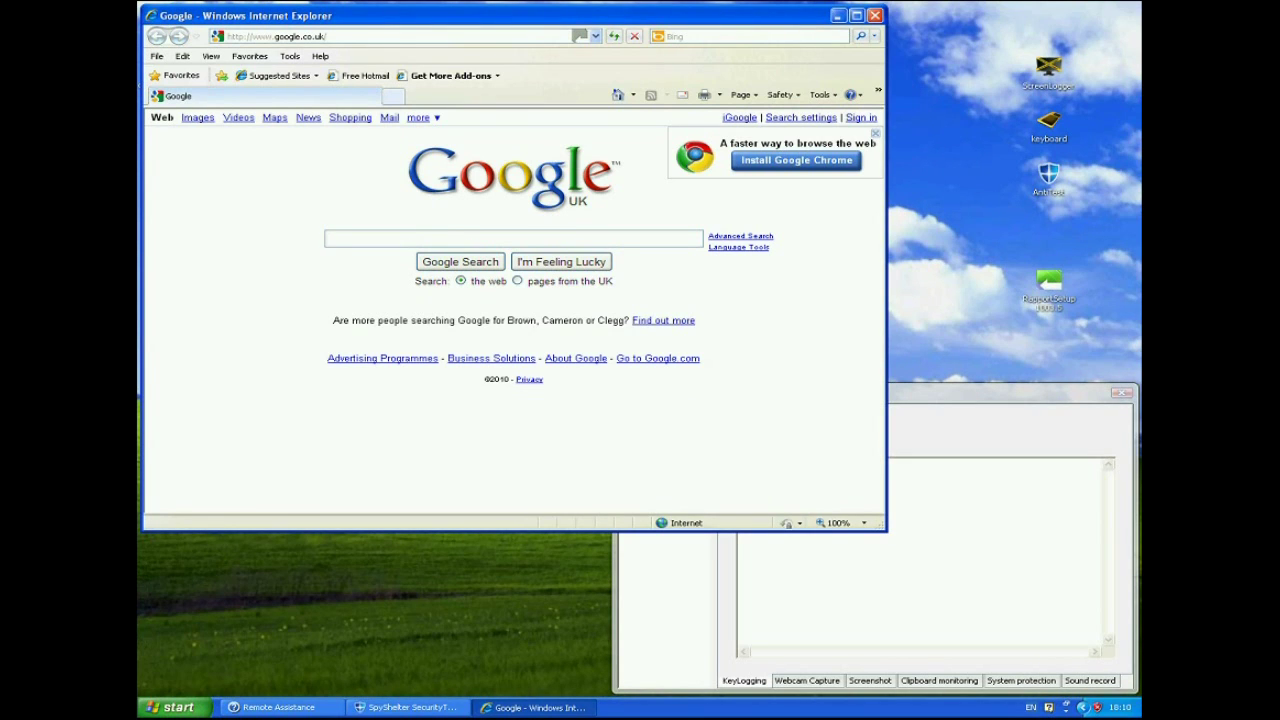
Step: Search Google for 'hsbc internet banking' and check the phrase appears verbatim in SpyShelter's log
type("hsbc i")
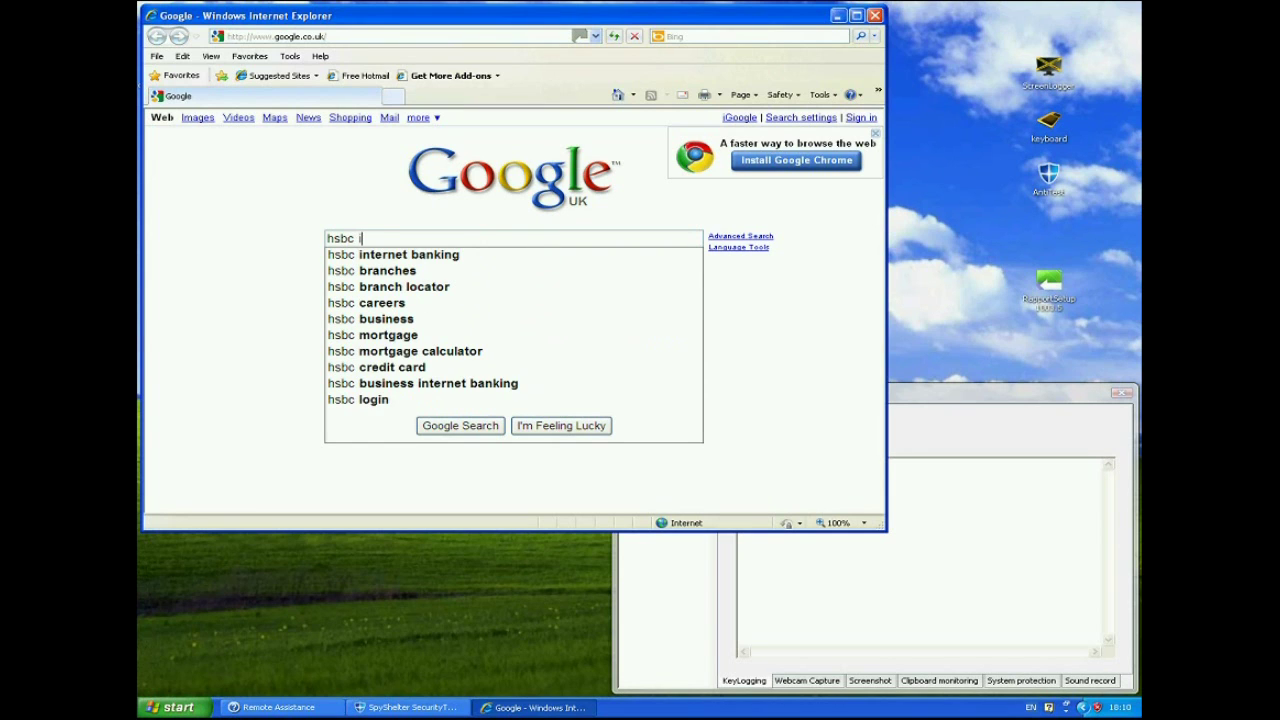
type("nternet banking")
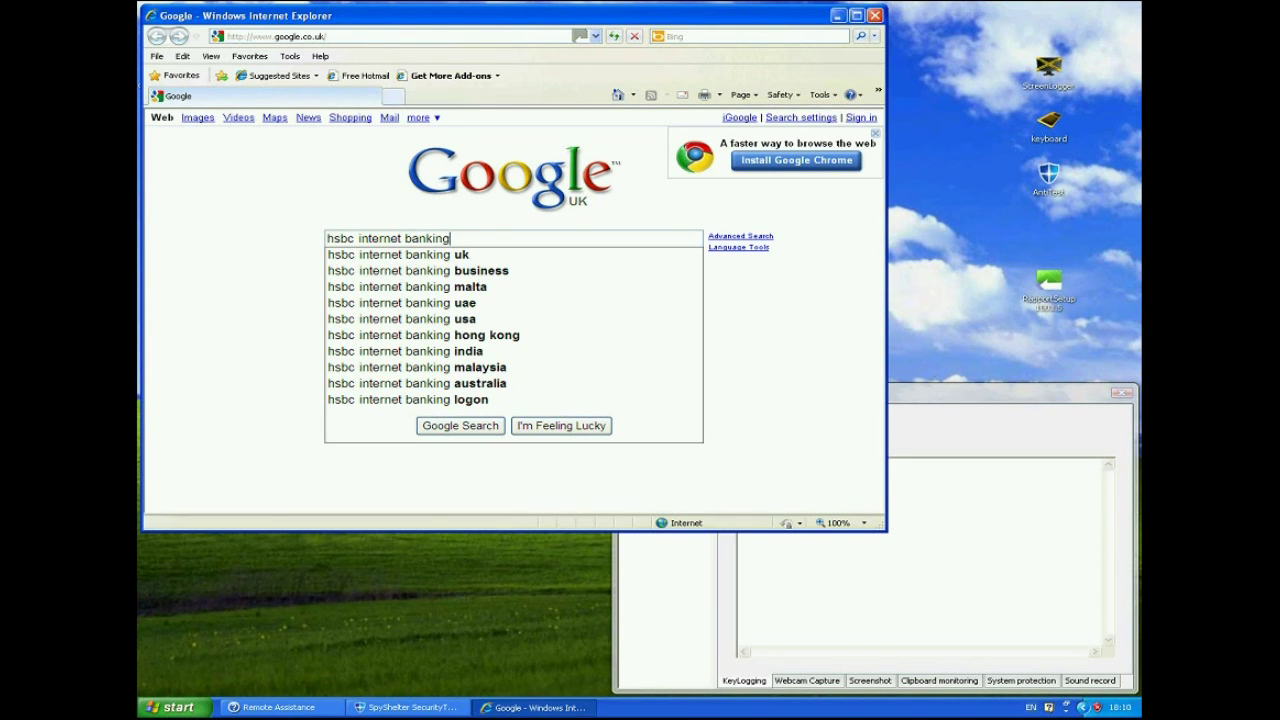
key("Return")
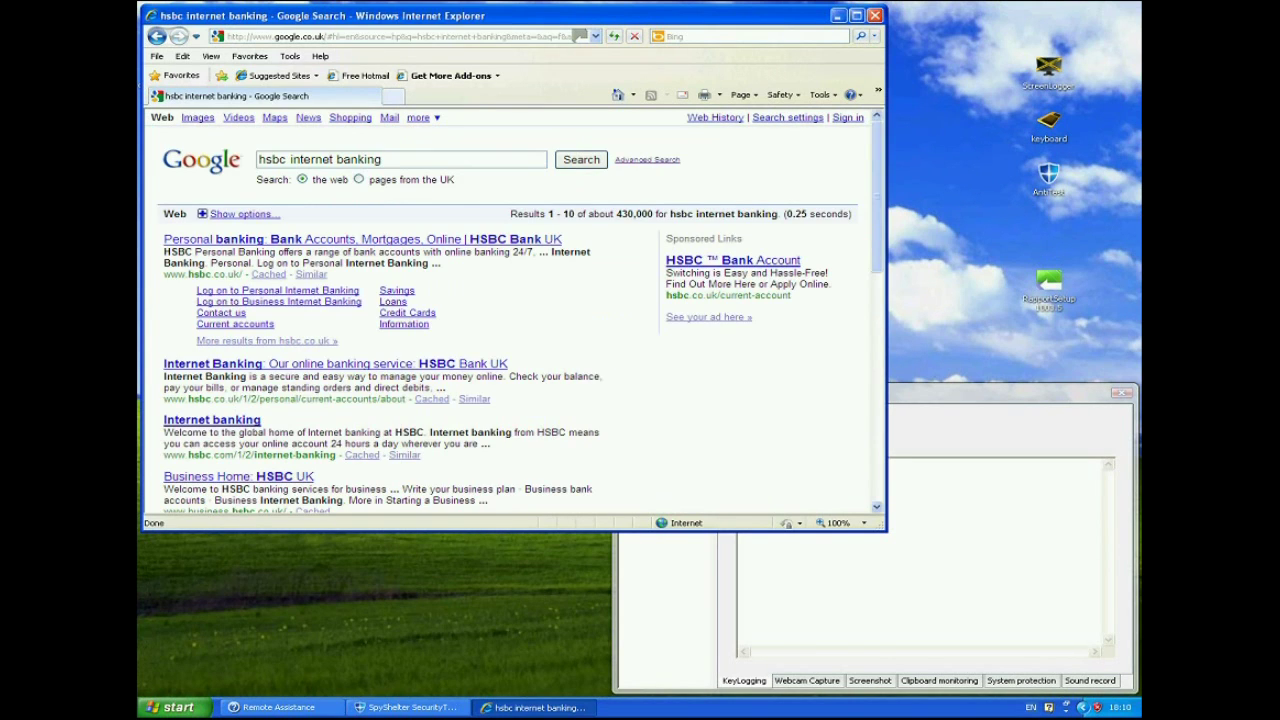
key("alt+Tab")
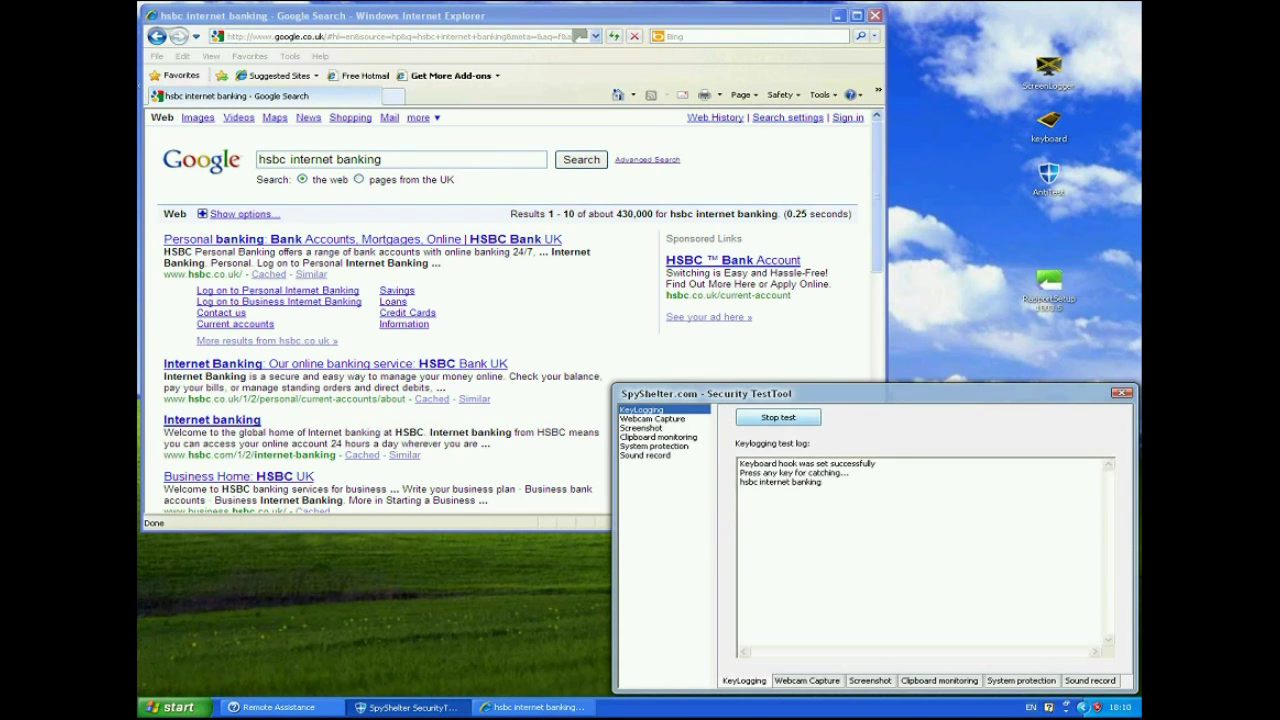
left_click_drag(740, 482, 822, 482)
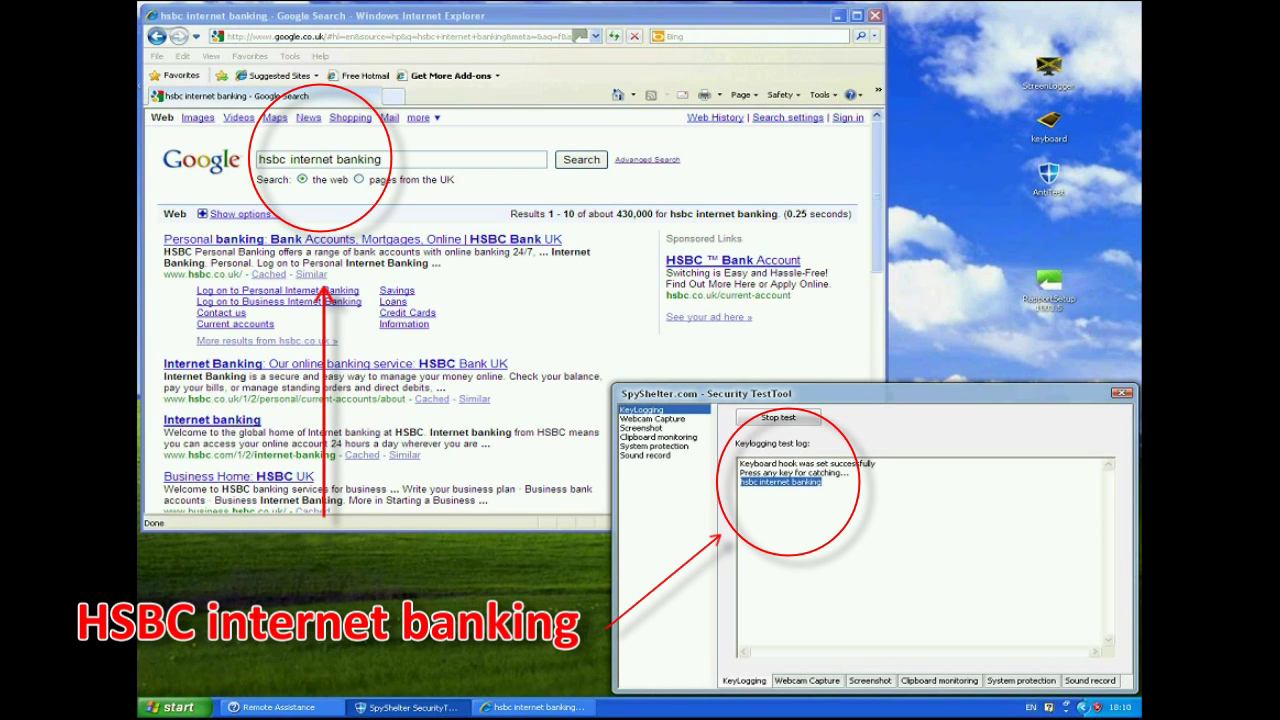
left_click(822, 482)
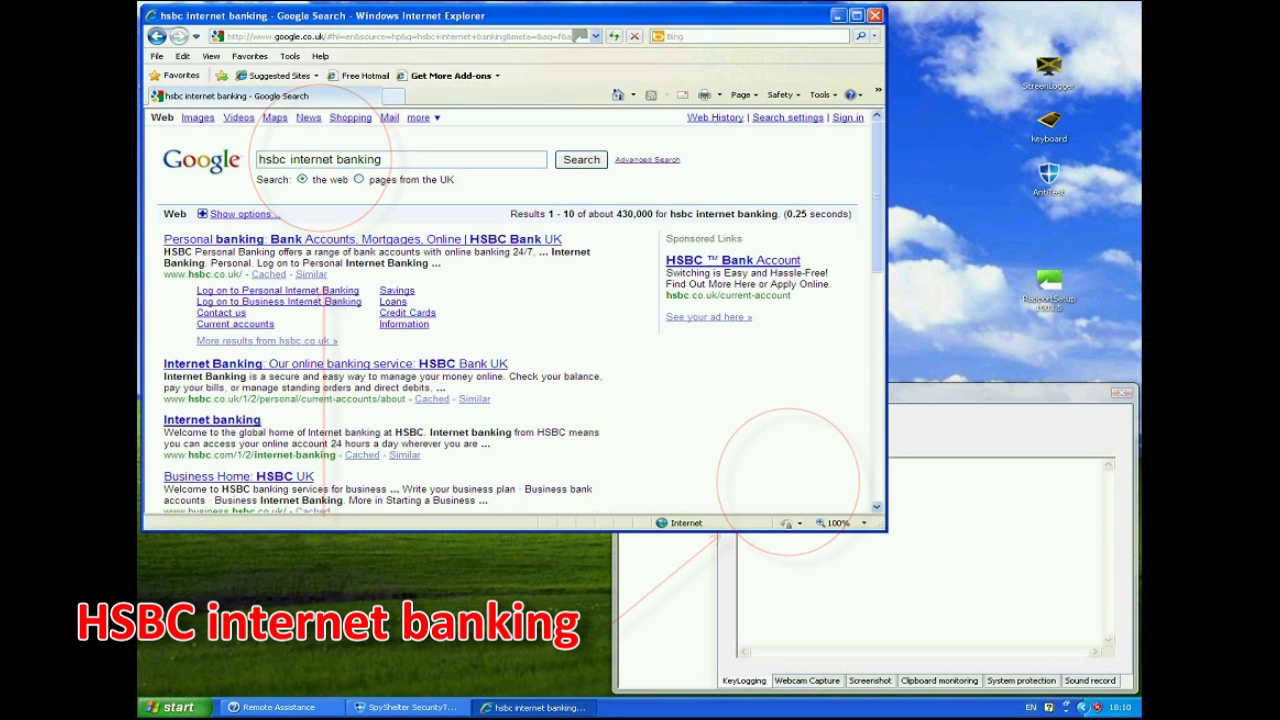
Step: Open HSBC's 'Log on to Personal Internet Banking' page in a new tab and switch to it
right_click(256, 290)
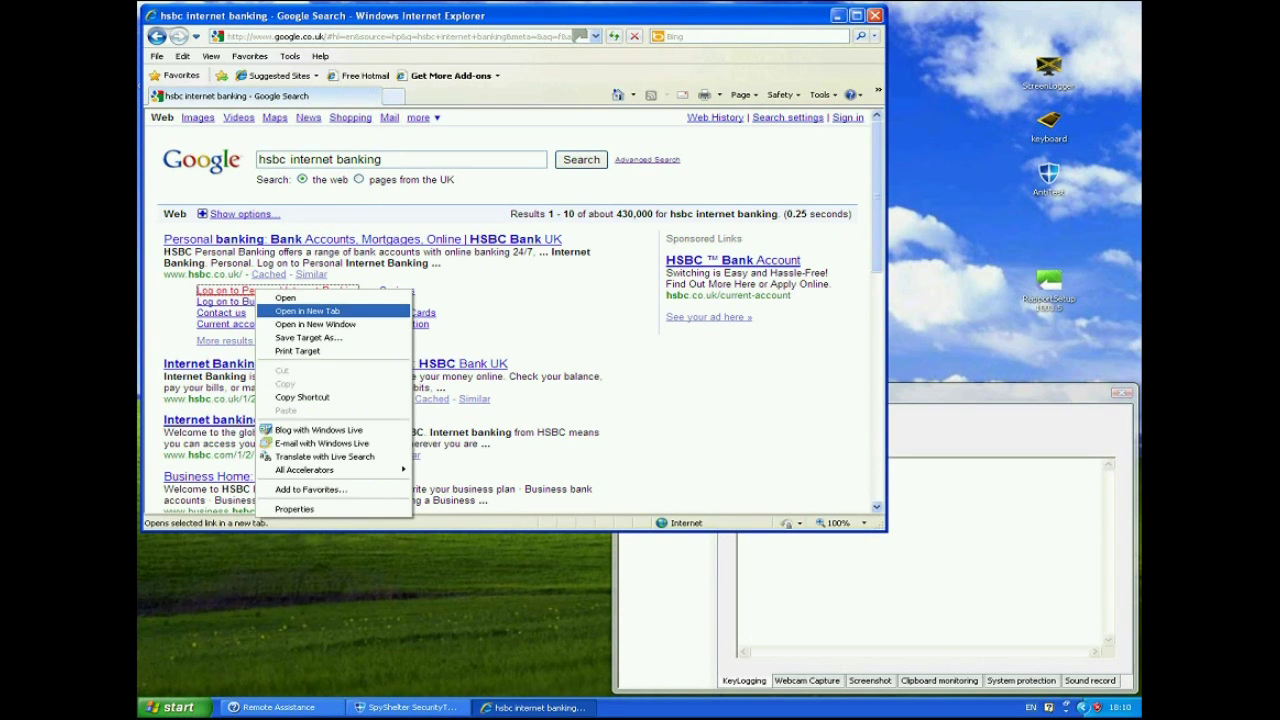
left_click(308, 311)
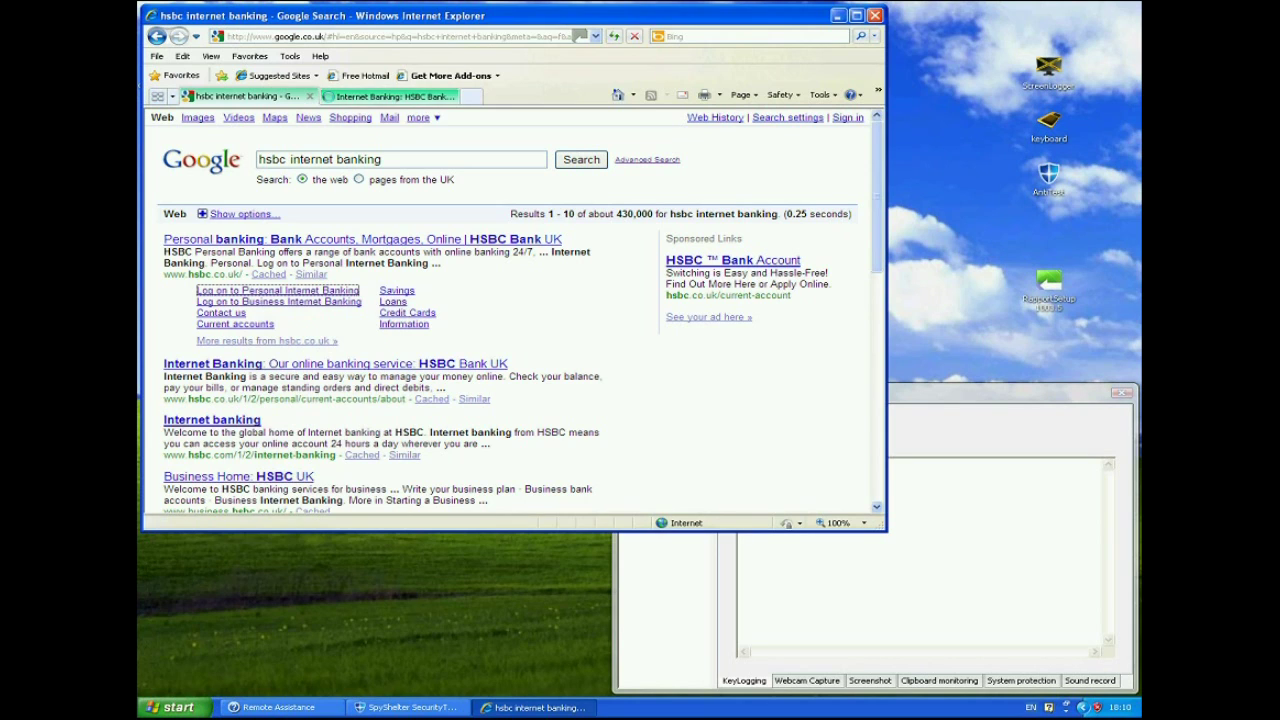
left_click(390, 96)
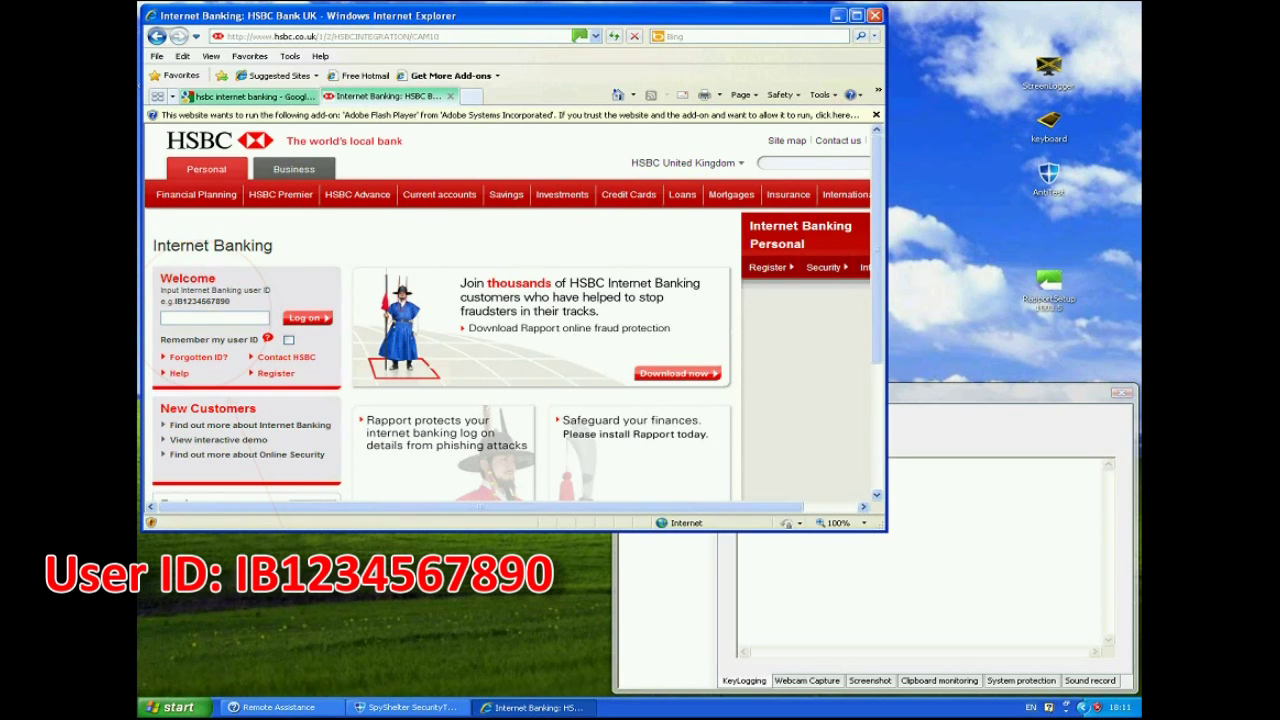
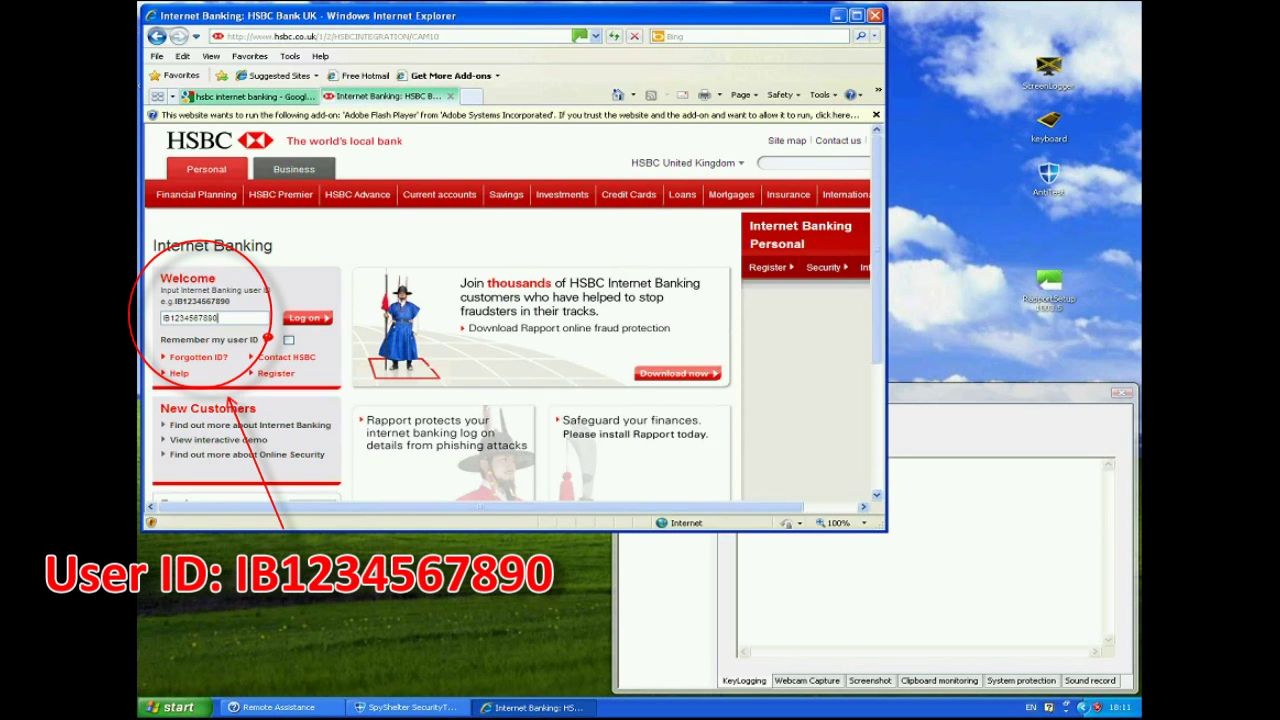
Step: Submit the HSBC user ID and confirm SpyShelter logged only scrambled 'abcdefghijkl'
key("Return")
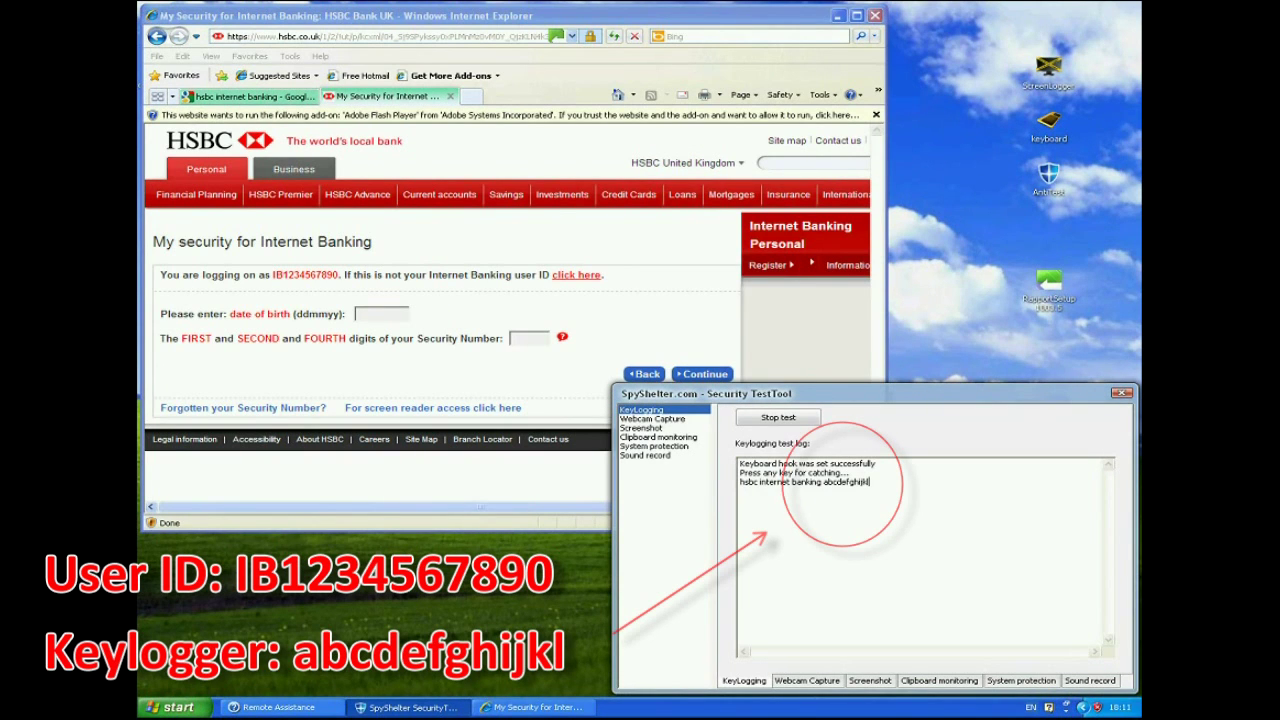
left_click_drag(823, 482, 870, 482)
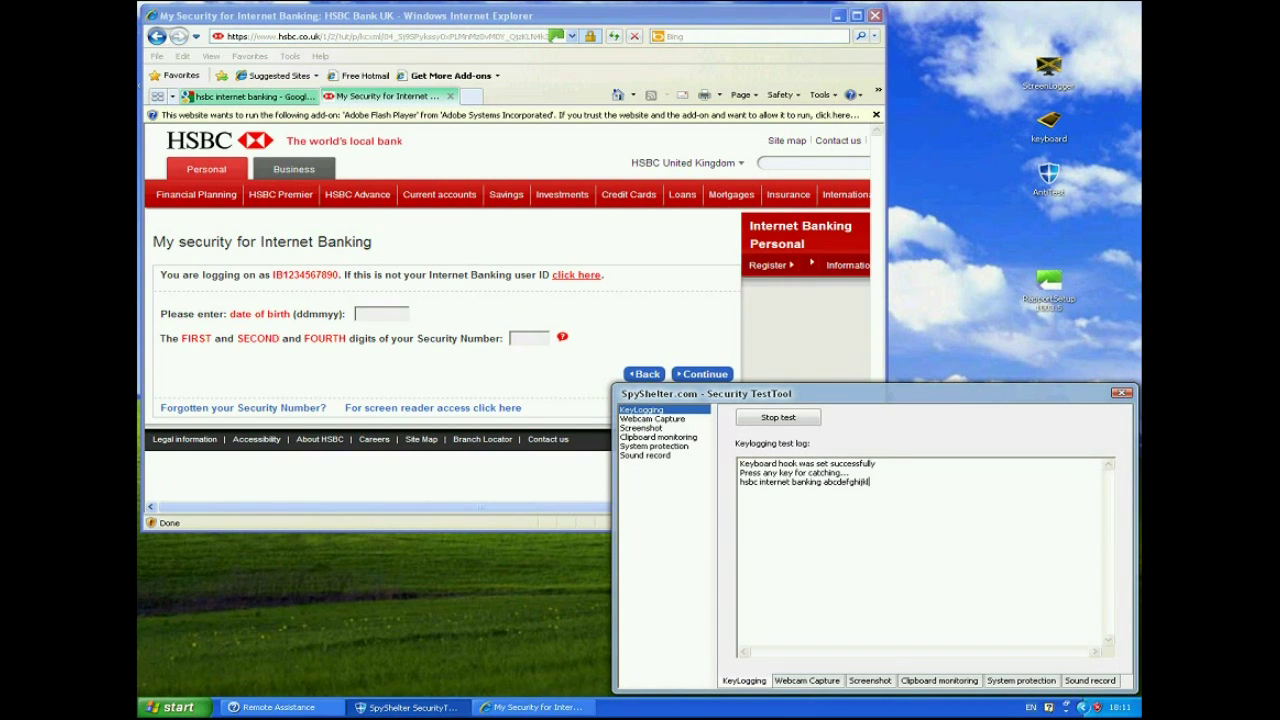
Step: Enter the date of birth and security digits, confirming SpyShelter logged only 'abcdef' and 'abf'
left_click(381, 313)
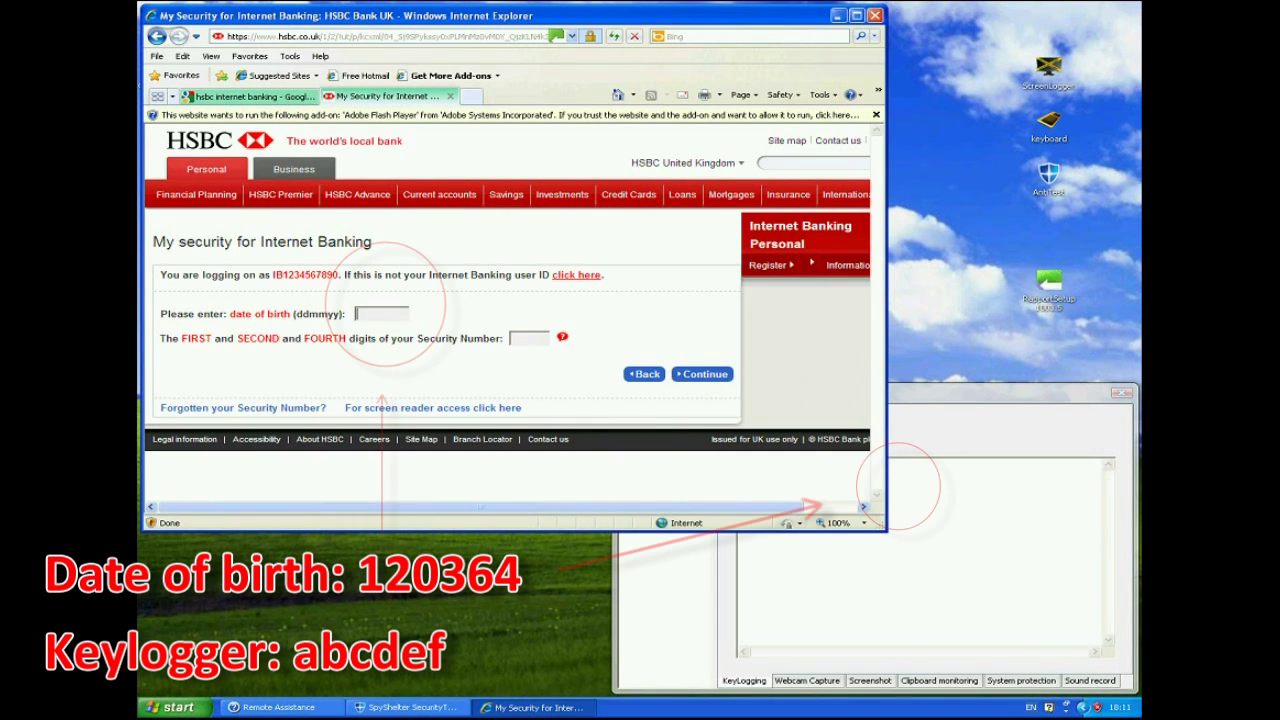
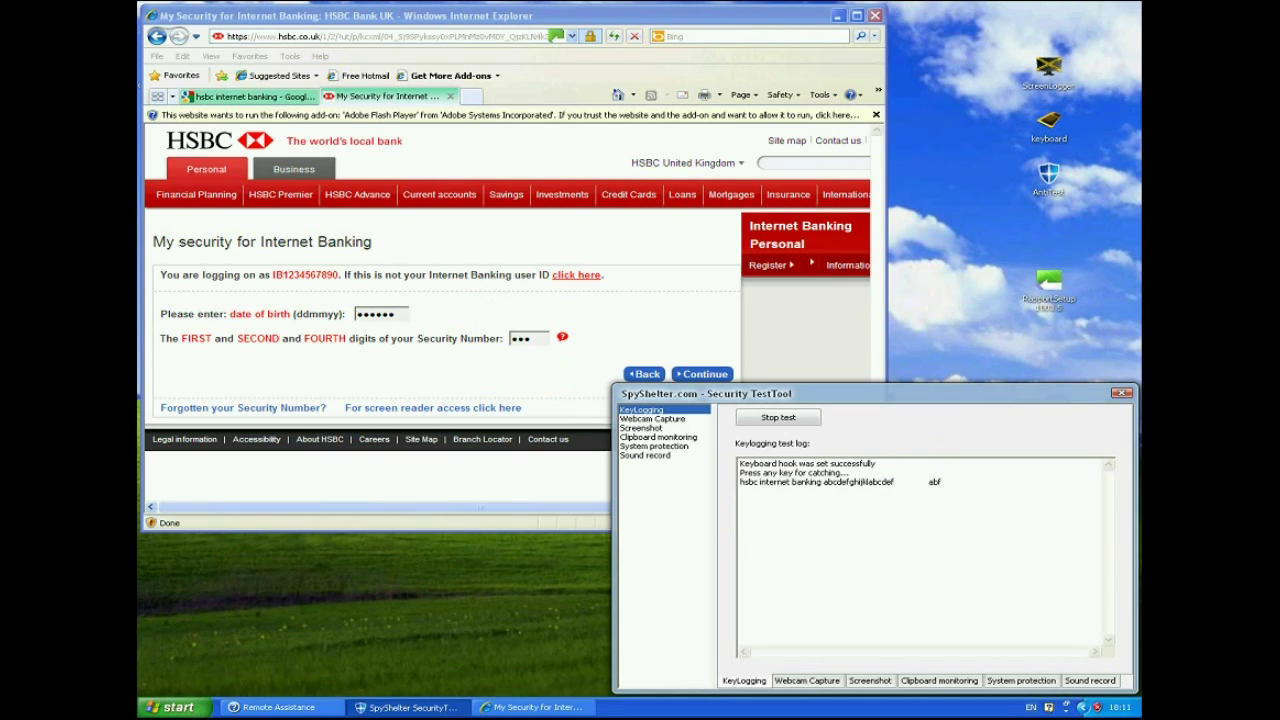
left_click_drag(867, 482, 895, 482)
left_click(929, 482)
left_click_drag(929, 482, 942, 482)
left_click(942, 482)
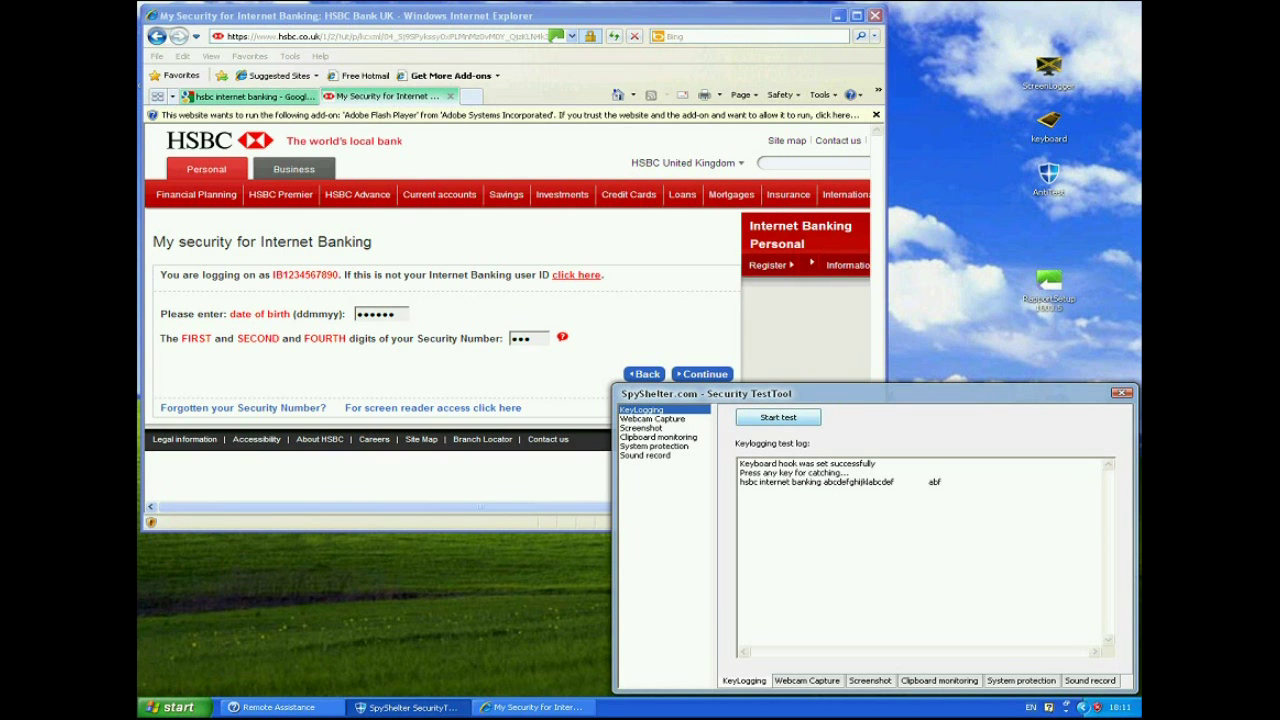
Step: Show the Google results tab in IE, then open SpyShelter's Screenshot test page
left_click(250, 96)
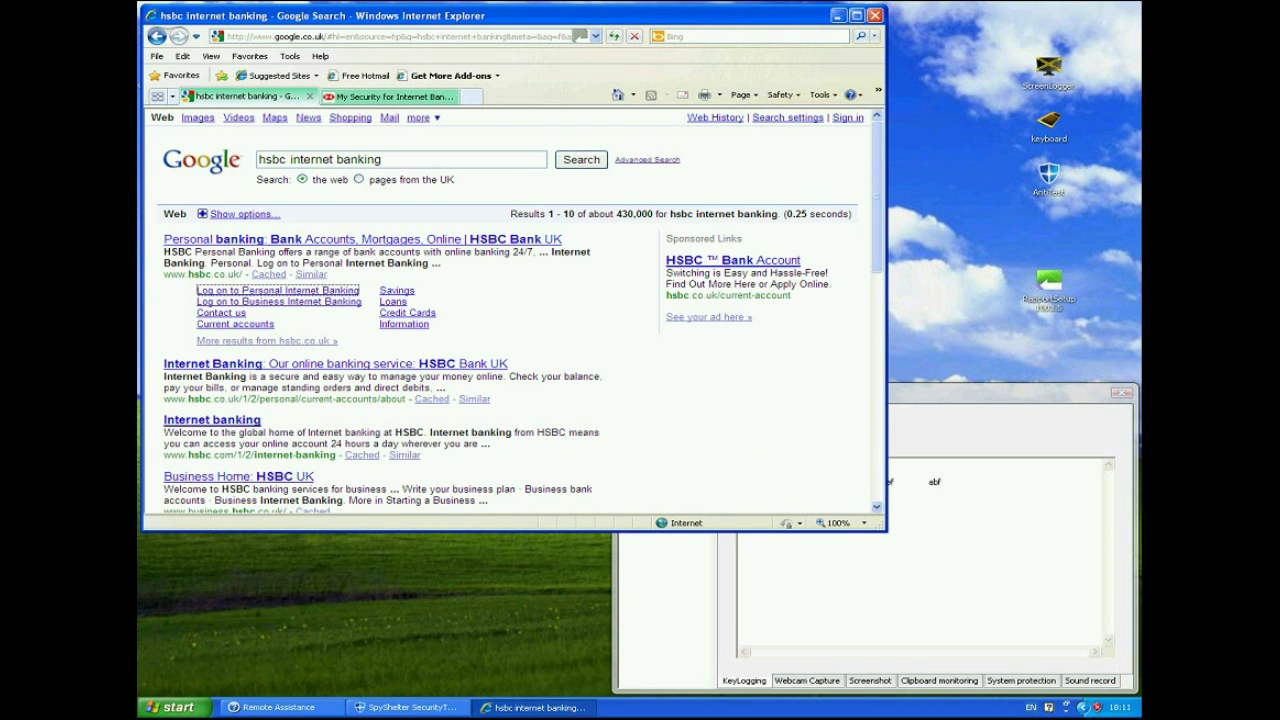
key("alt+Tab")
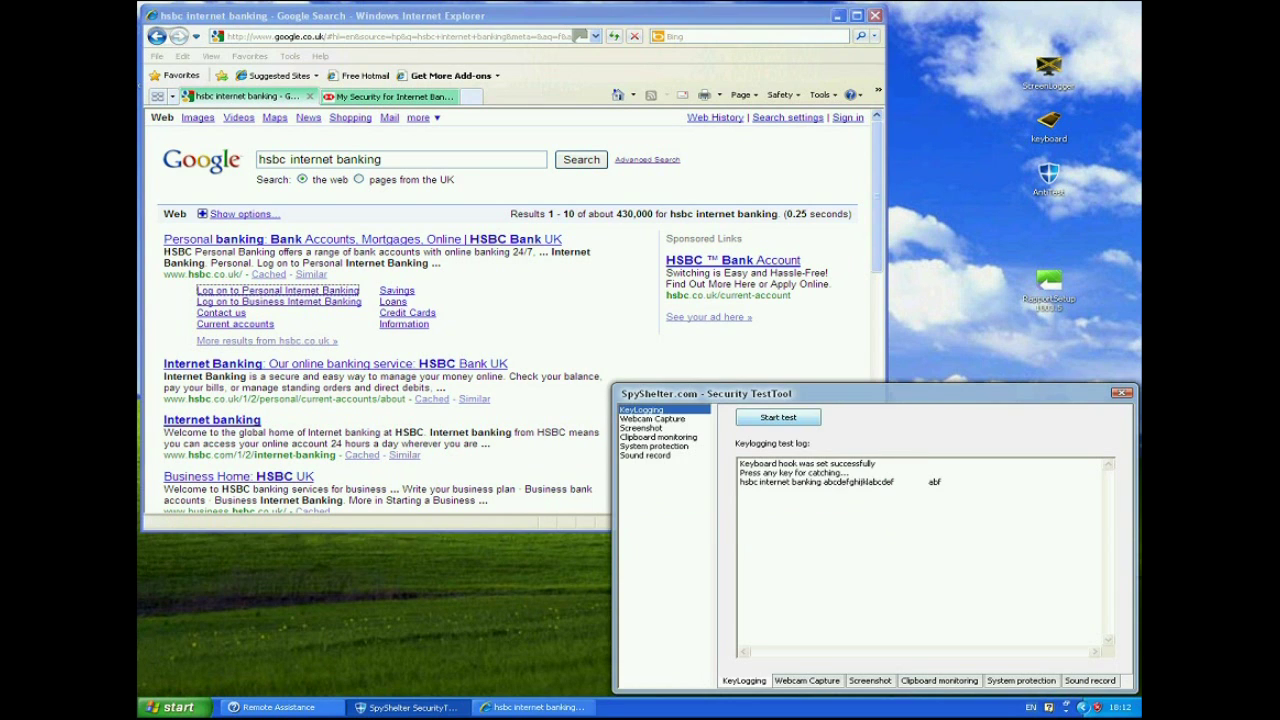
left_click(641, 428)
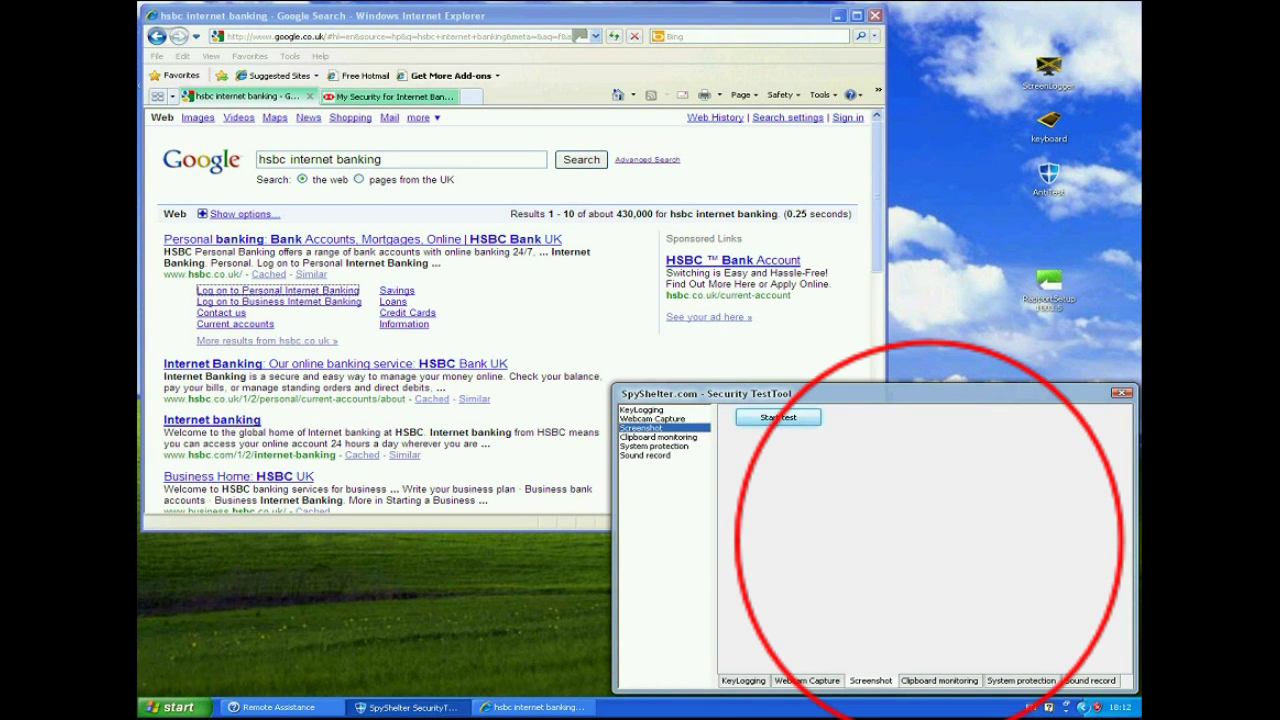
Step: Run the screenshot test while the Google results page is on the desktop
left_click(778, 417)
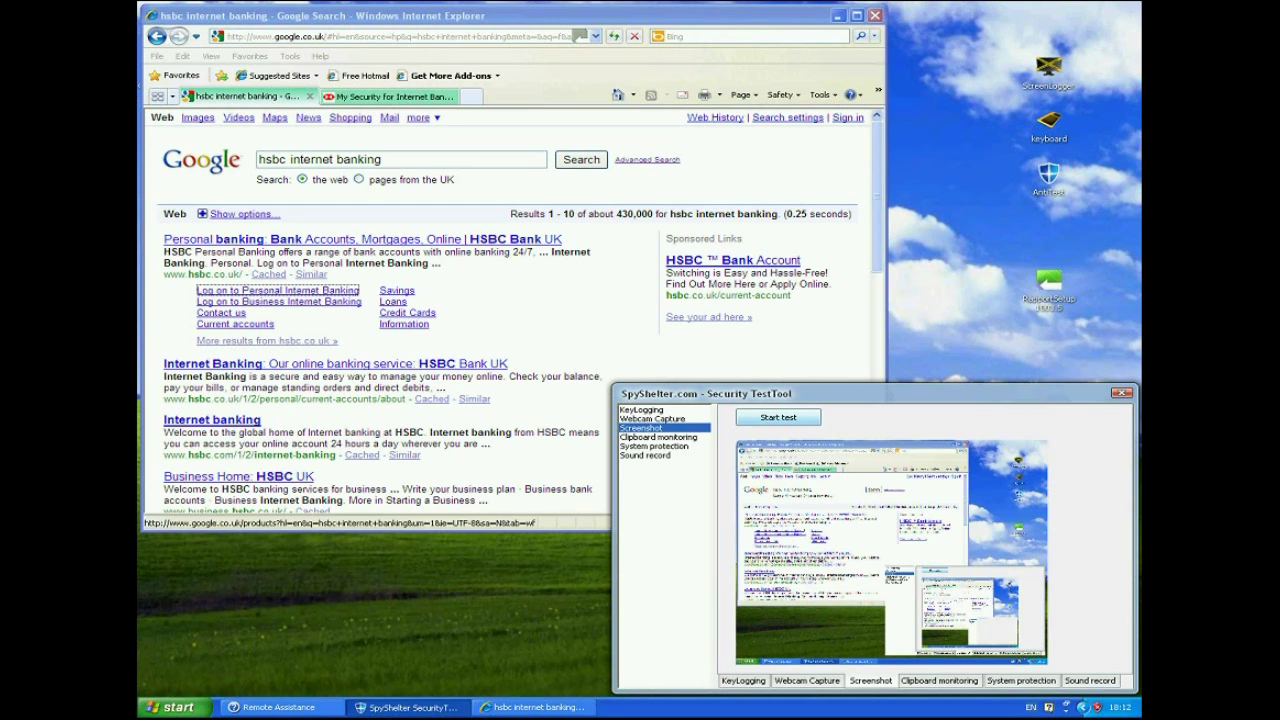
Step: Run the screenshot test with the HSBC login page active and user ID selected
left_click(395, 96)
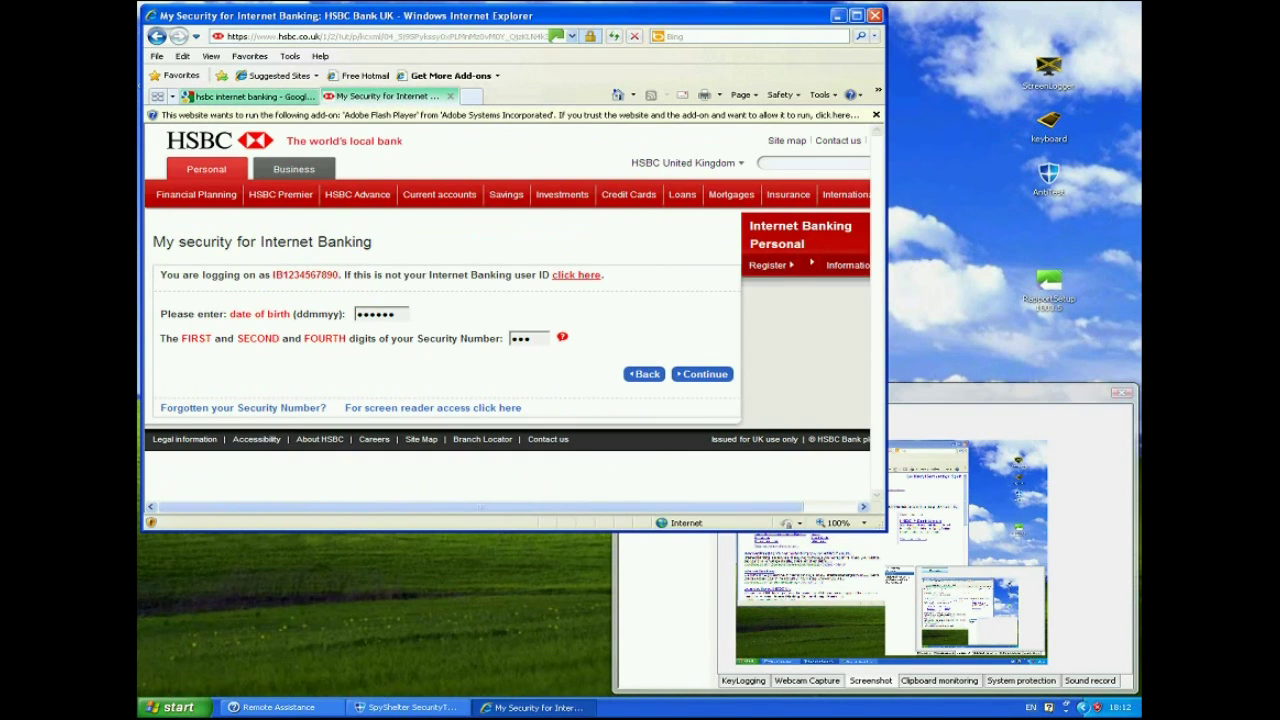
double_click(305, 274)
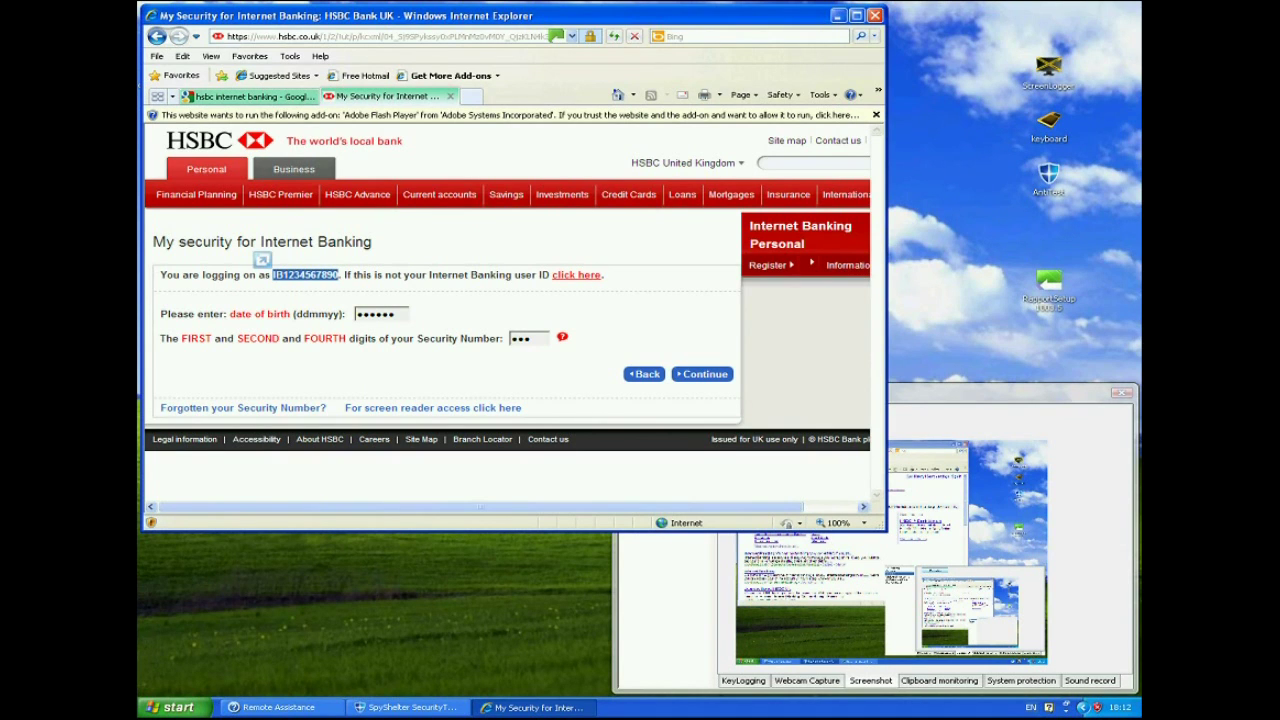
key("alt+Tab")
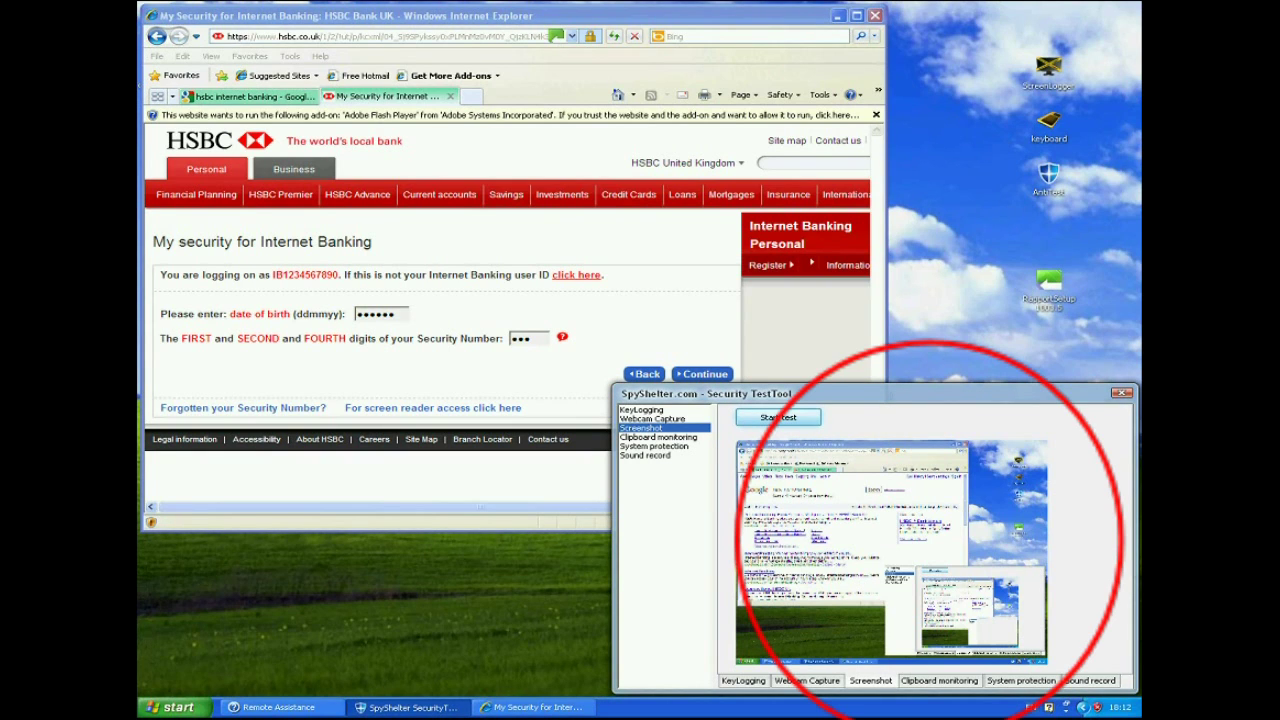
key("Return")
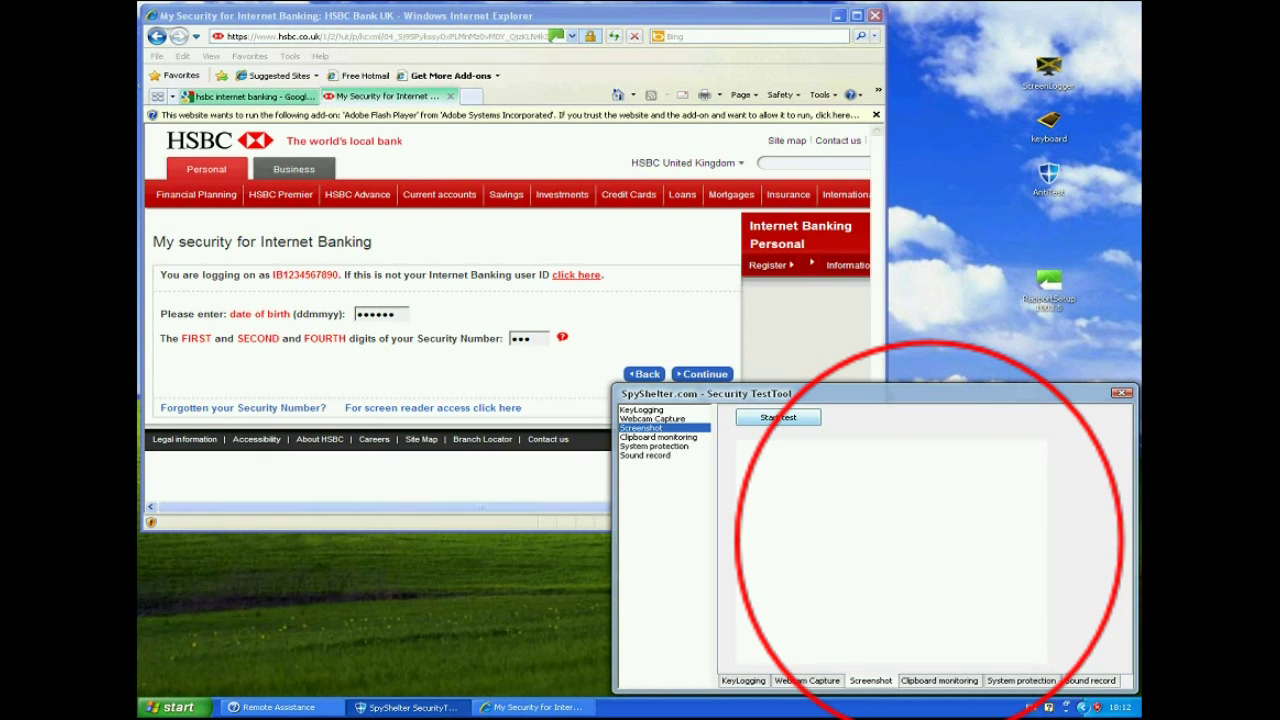
key("alt+Tab")
Step: Recapture the desktop with Google results showing, then load the Google UK home page
key("ctrl+shift+Tab")
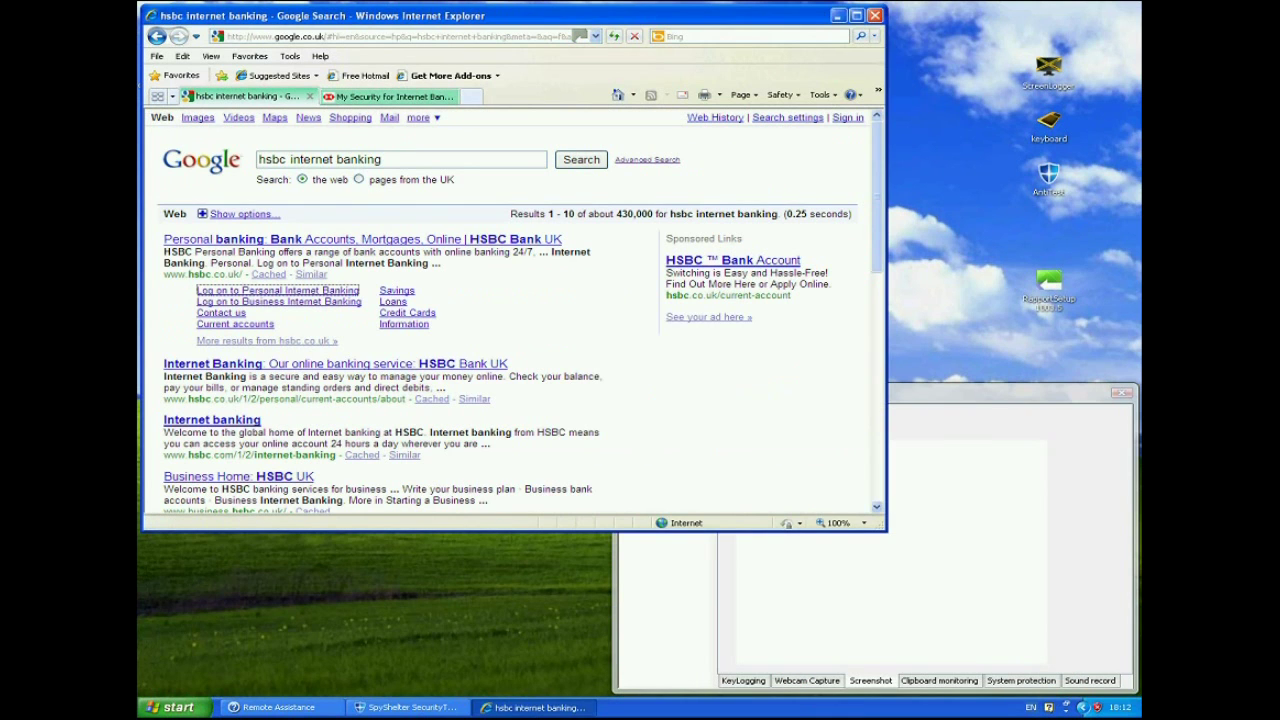
key("alt+Tab")
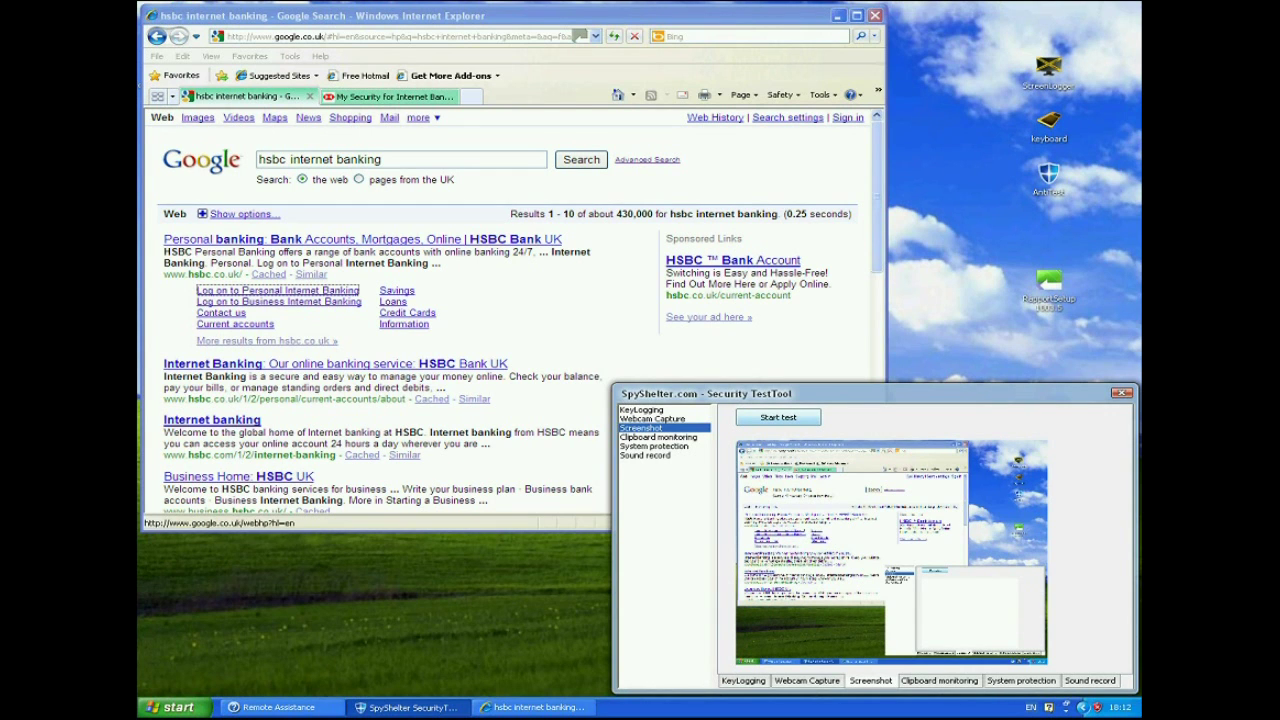
key("alt+Tab")
key("alt+Home")
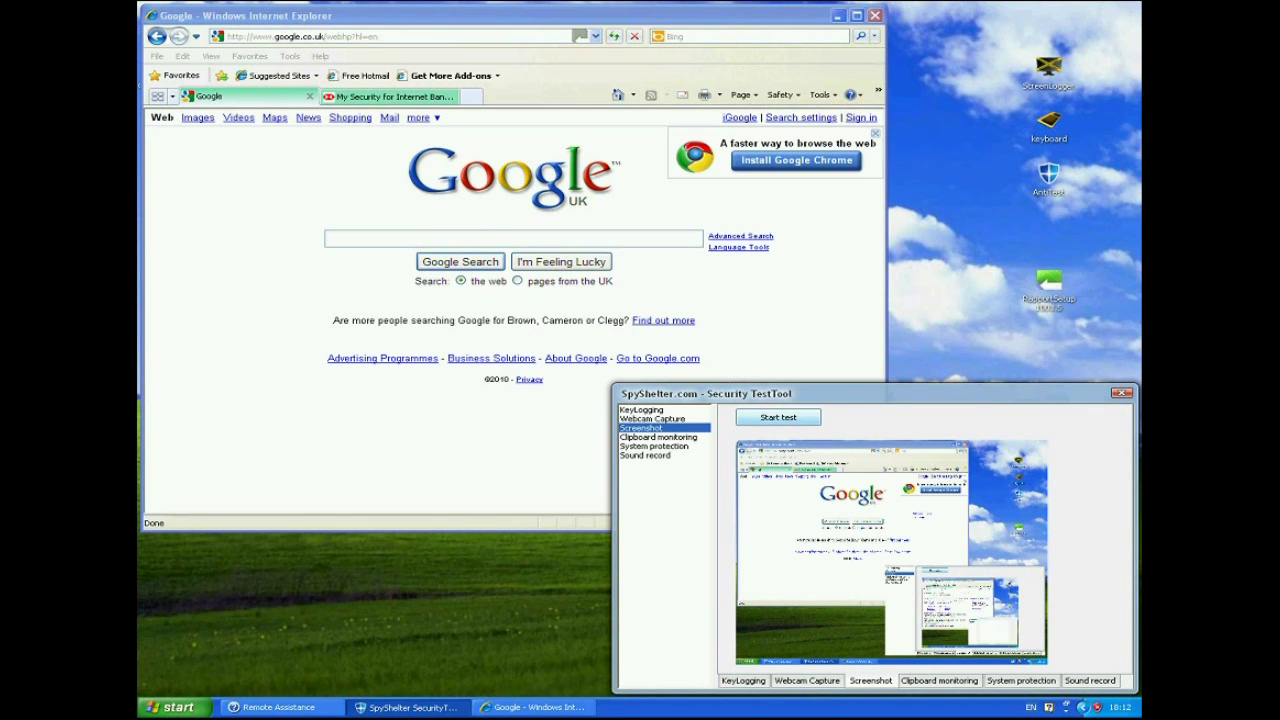
Step: Capture again with the HSBC login page active, then view its Rapport site verification
left_click(390, 96)
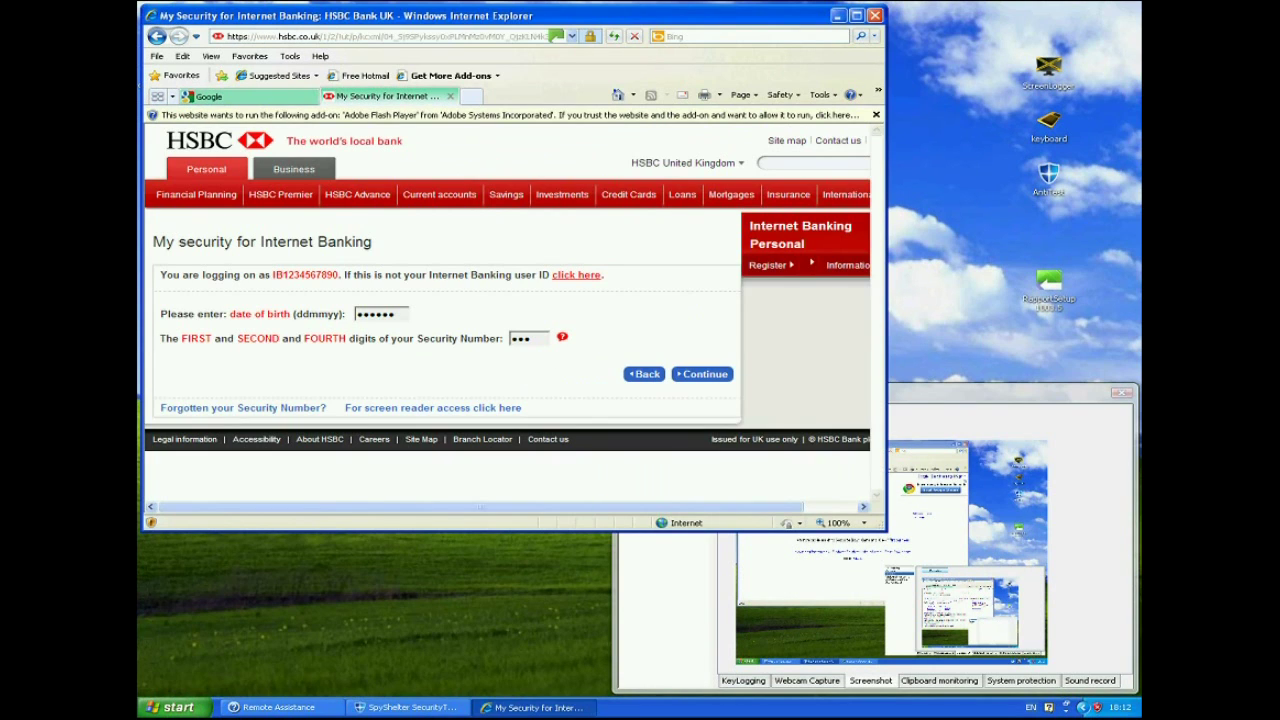
key("alt+Tab")
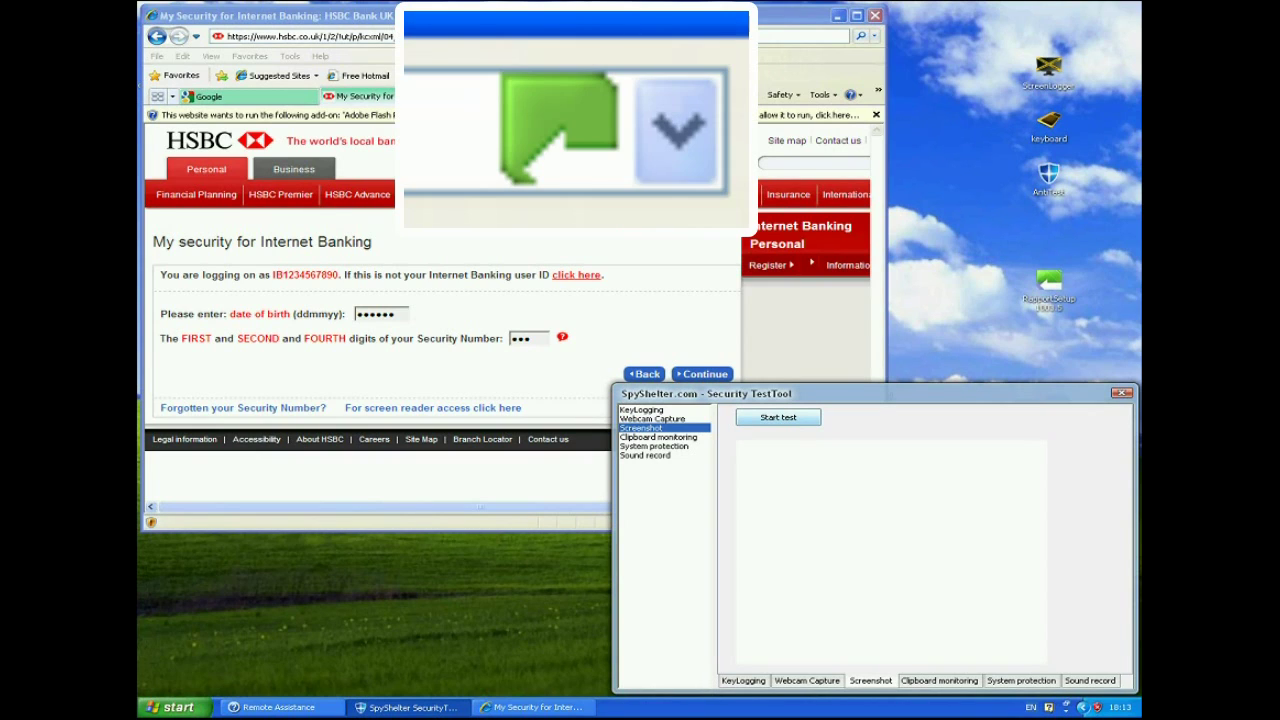
left_click(556, 36)
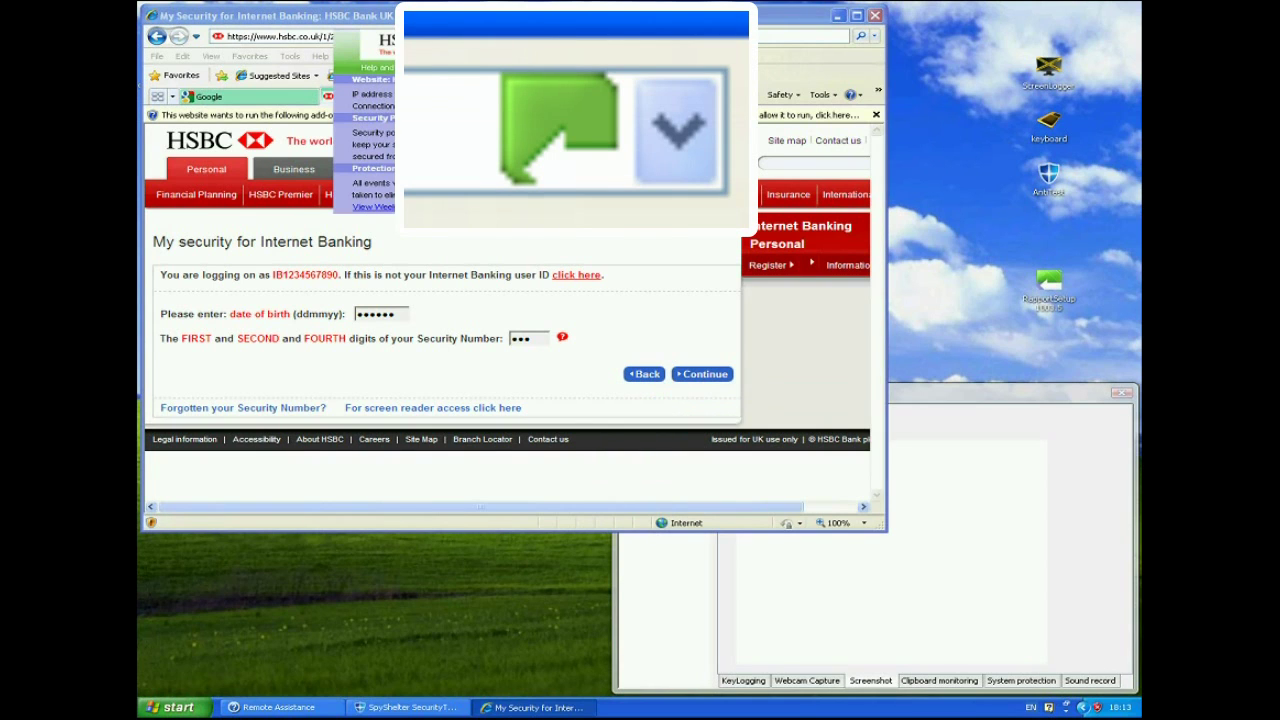